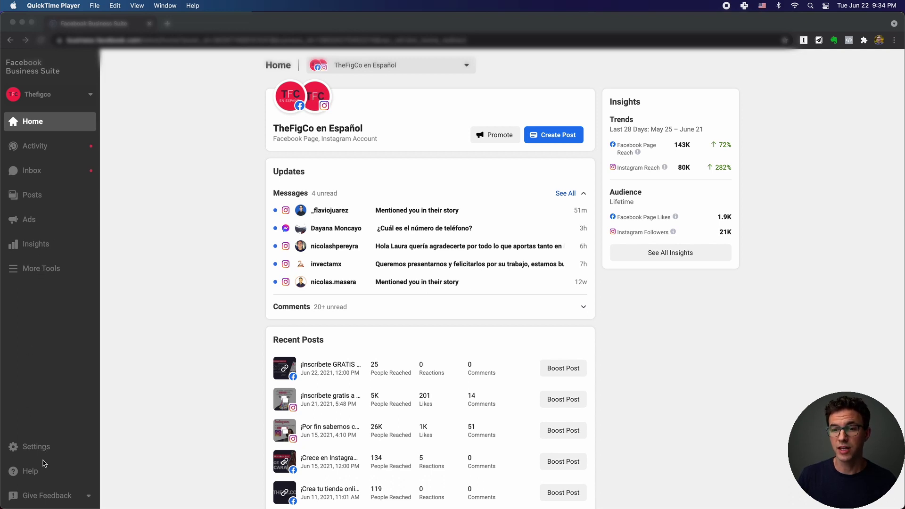
# Check Give Feedback for the Switch to Business Manager option, dismiss it, and bring up Chrome's File menu
pyautogui.click(53, 495)
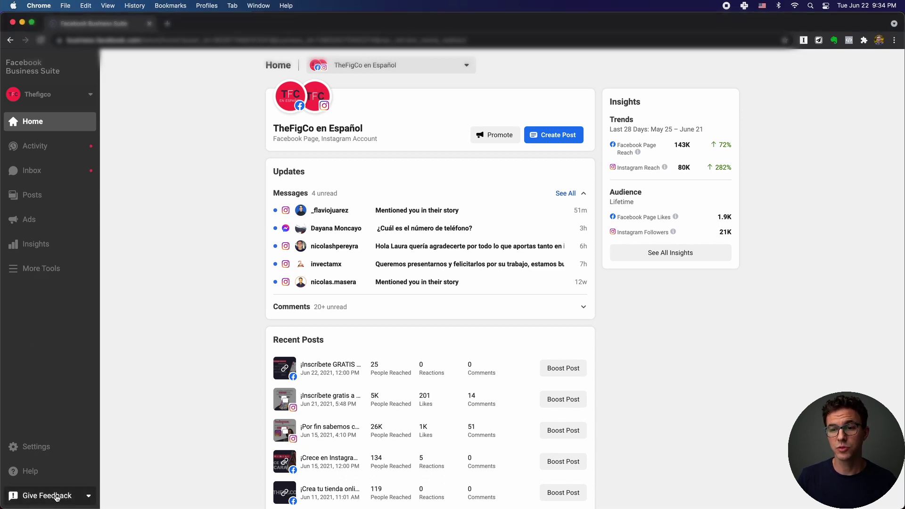
pyautogui.click(56, 496)
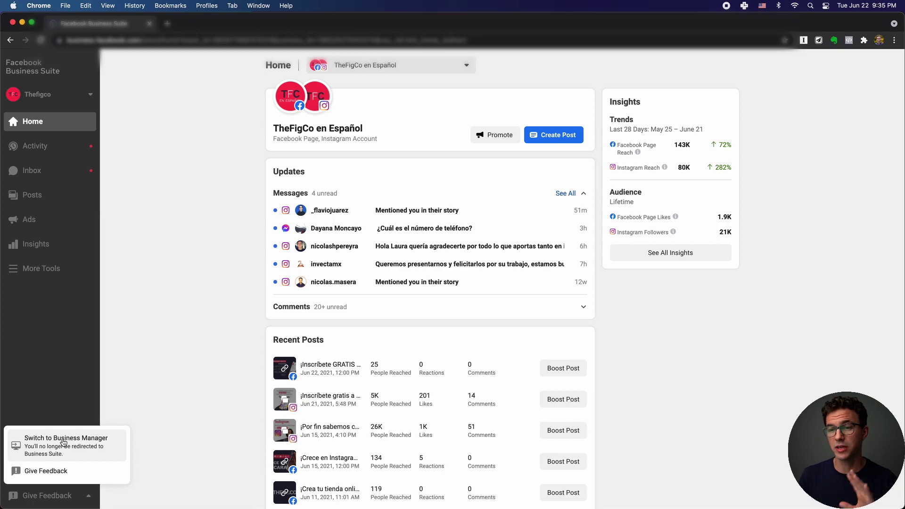
pyautogui.click(126, 408)
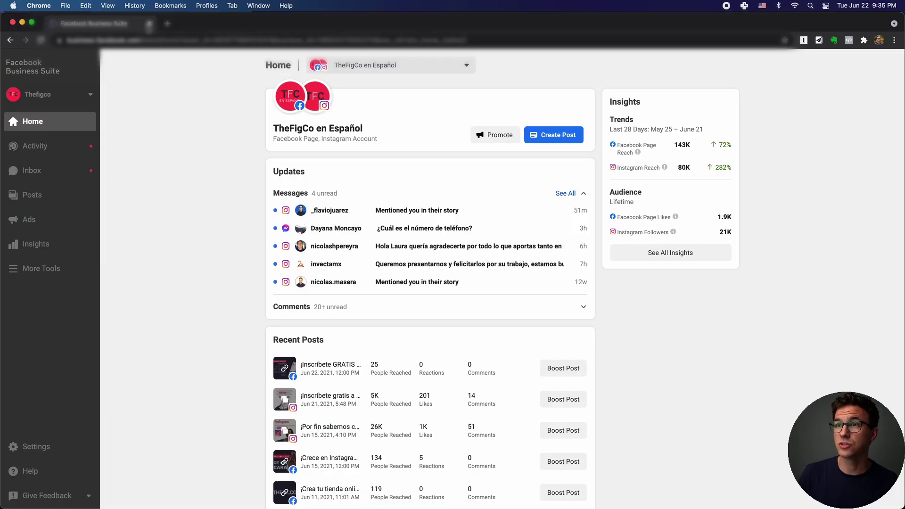
pyautogui.click(65, 5)
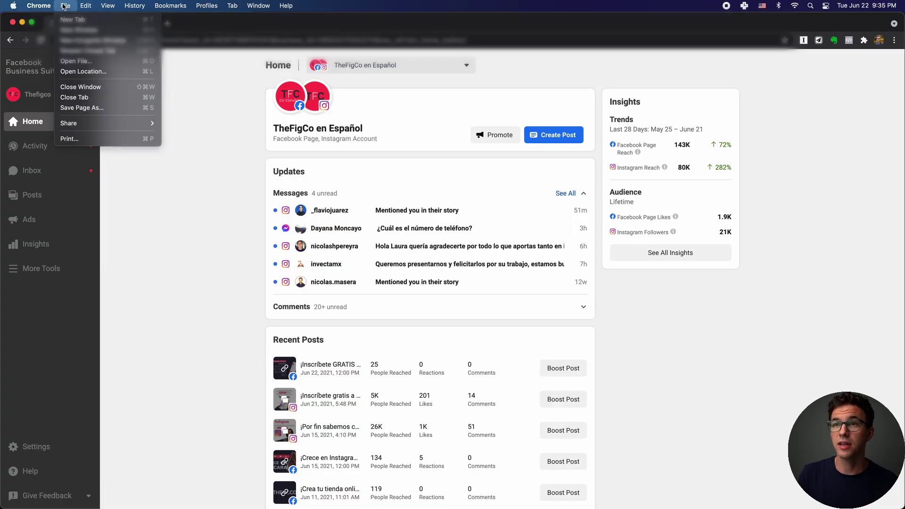
# In a new incognito window, load business.facebook.com and log in with the saved credentials
pyautogui.click(86, 41)
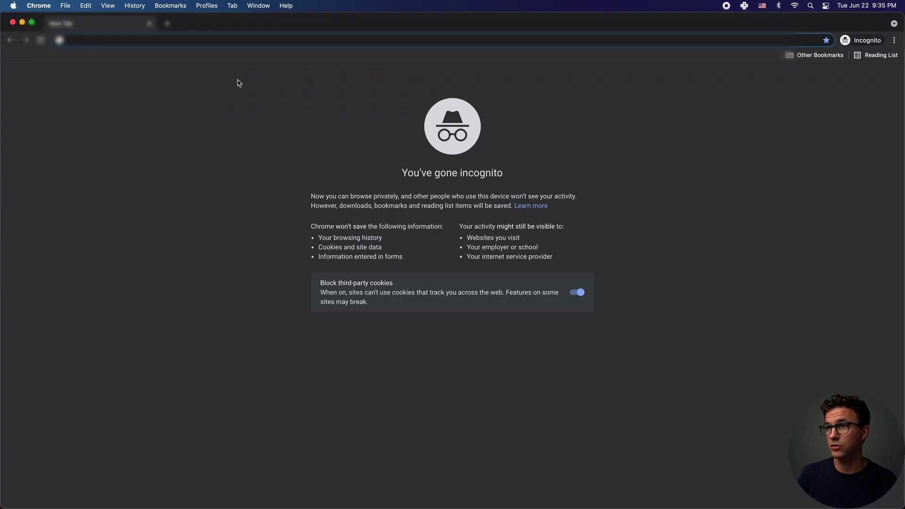
pyautogui.write('bus')
pyautogui.press('Return')
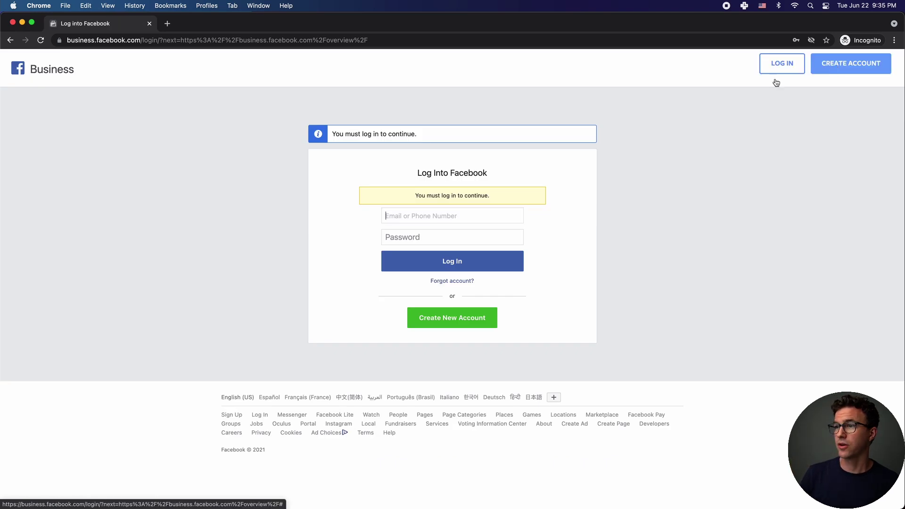
pyautogui.click(430, 217)
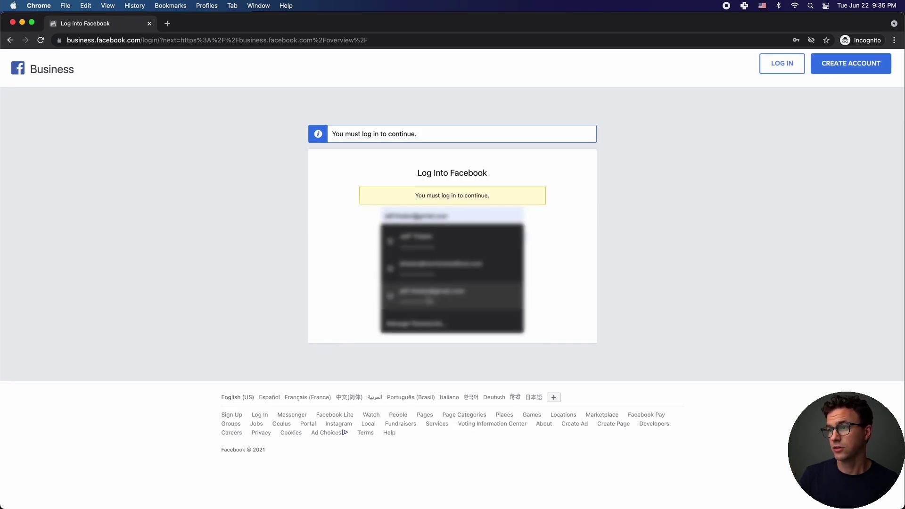
pyautogui.click(427, 293)
pyautogui.click(436, 263)
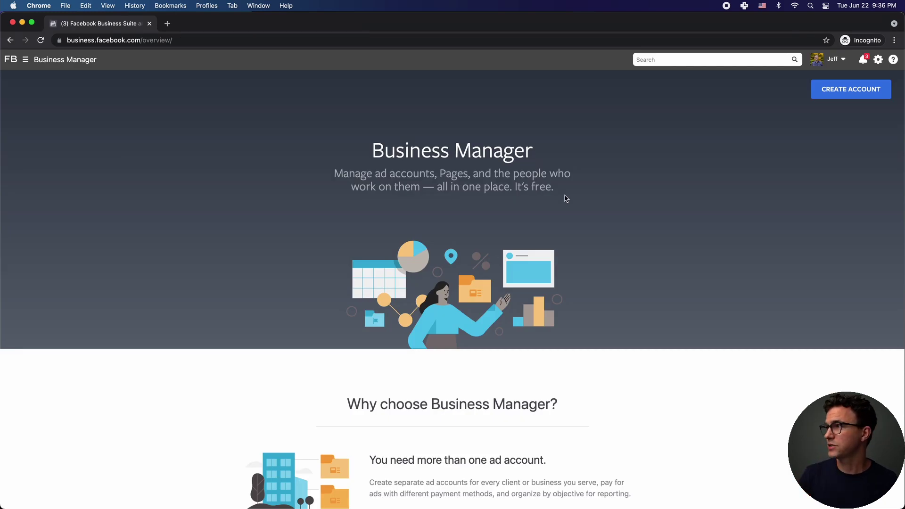
# Create the business account 'TFC Demo Account' using the saved business email
pyautogui.click(832, 94)
pyautogui.click(378, 203)
pyautogui.write('TH')
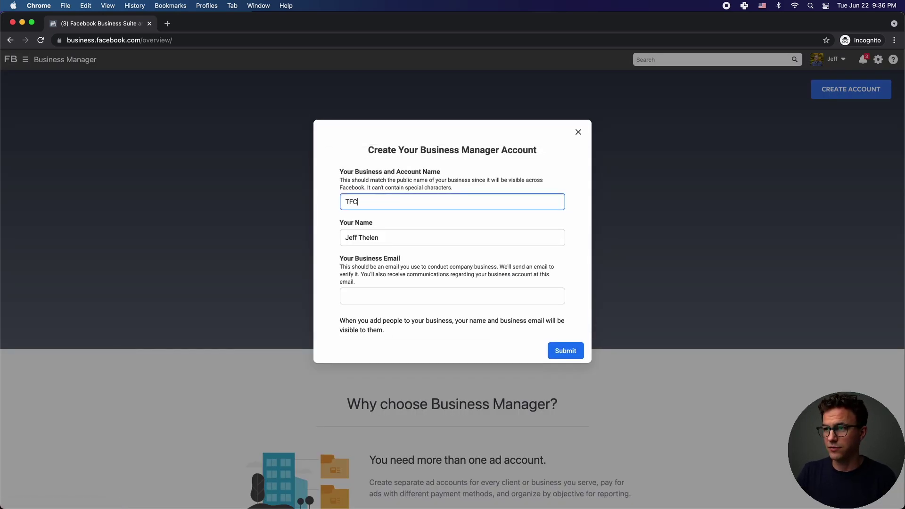
pyautogui.click(376, 295)
pyautogui.write('je')
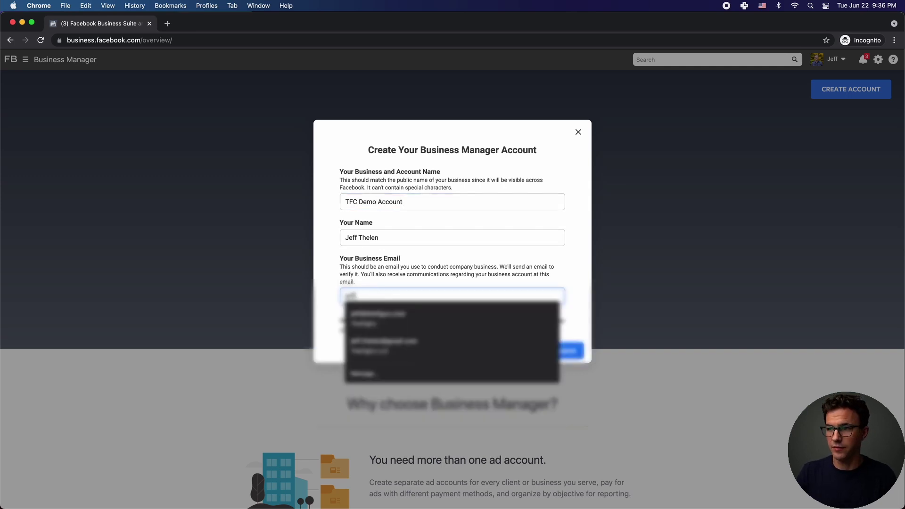
pyautogui.click(379, 318)
pyautogui.click(557, 394)
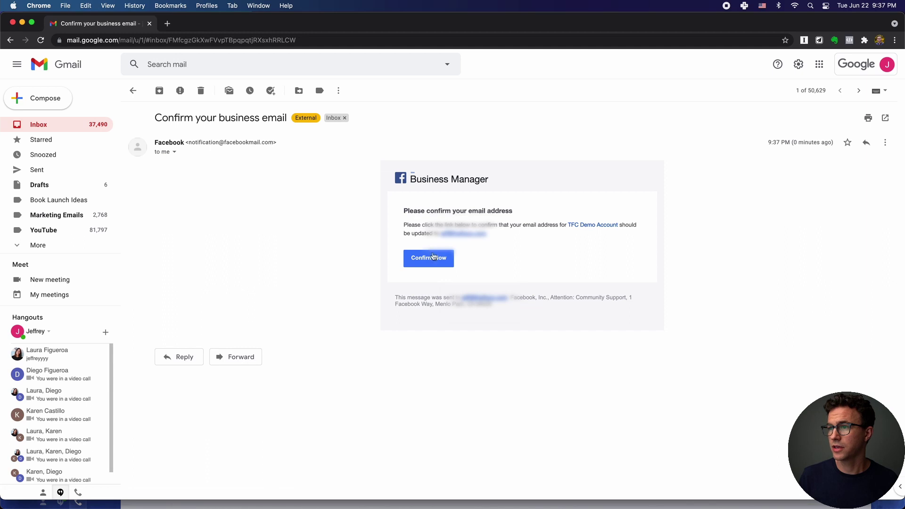
# Confirm the business email via the Confirm Now button in Gmail's confirmation message
pyautogui.click(430, 262)
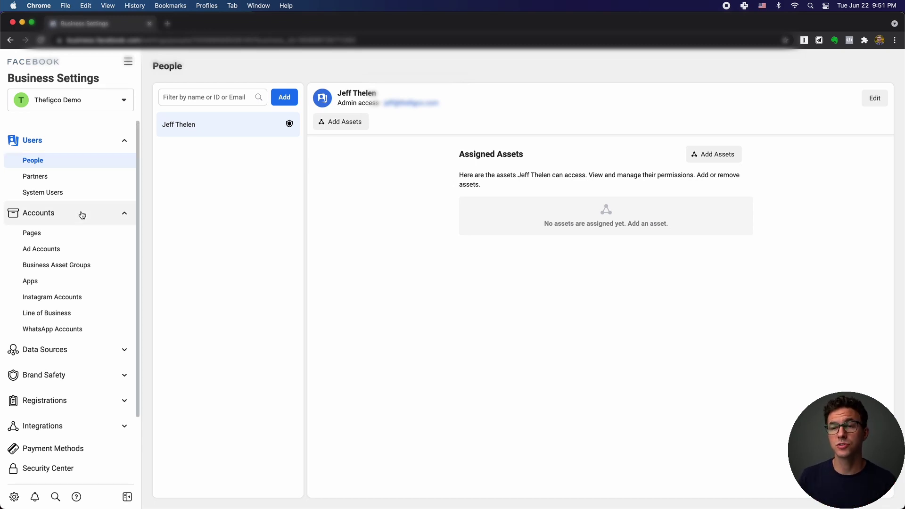
# Return to Business Suite home and switch to the Thefigco Demo business account
pyautogui.scroll(-3, 82, 215)
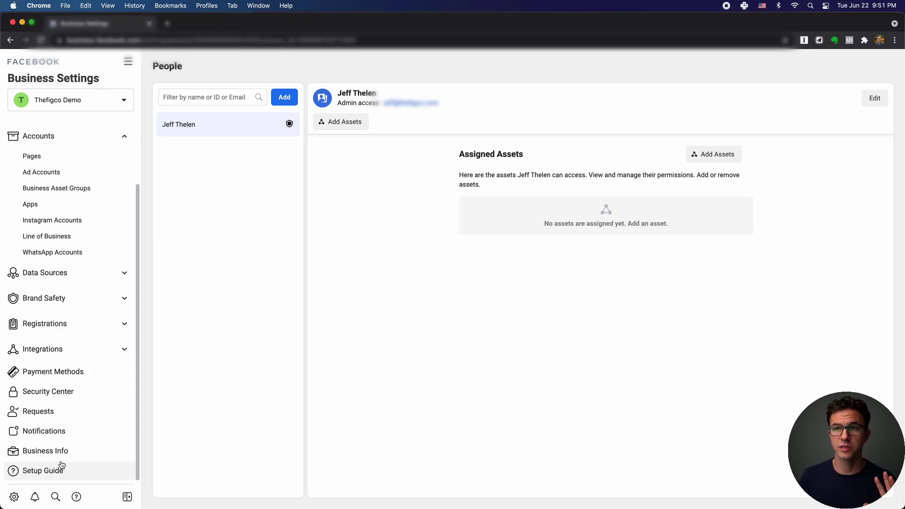
pyautogui.click(38, 64)
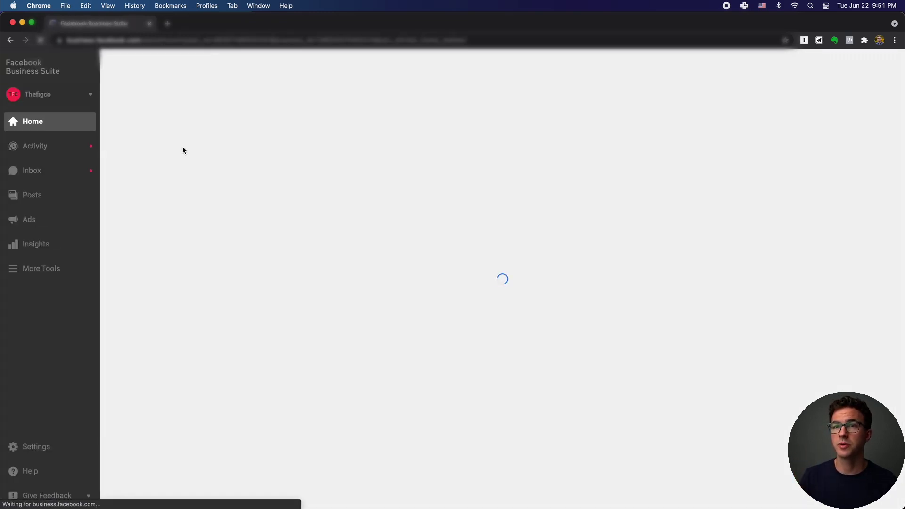
pyautogui.click(87, 95)
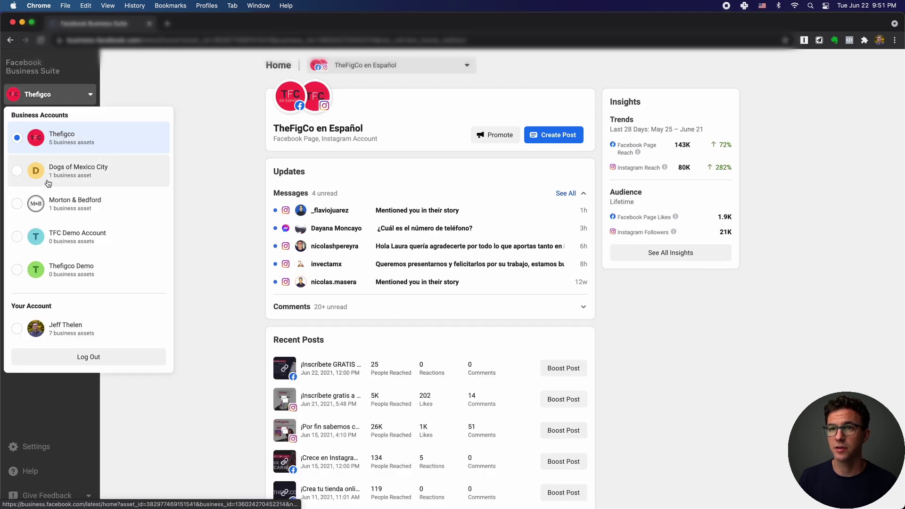
pyautogui.click(65, 267)
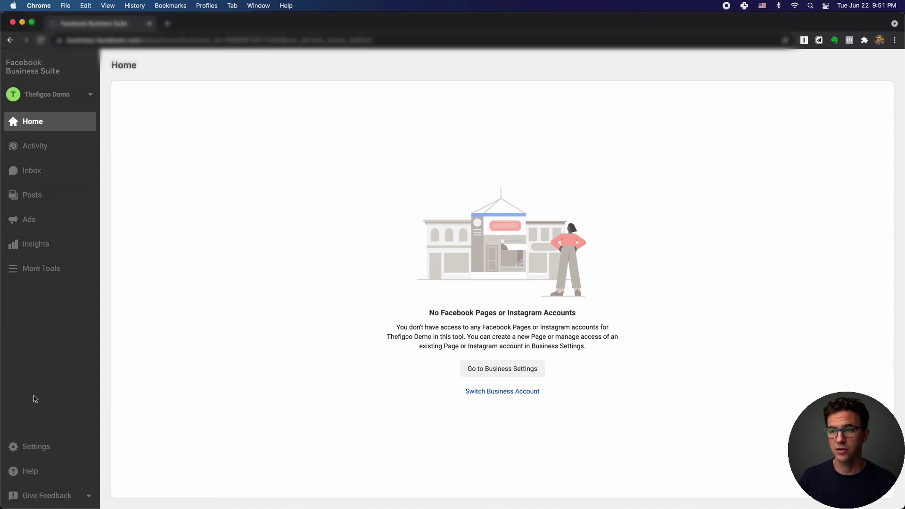
# Invite a new person by email as admin with full Manage Page control, then view Business Assets
pyautogui.click(61, 449)
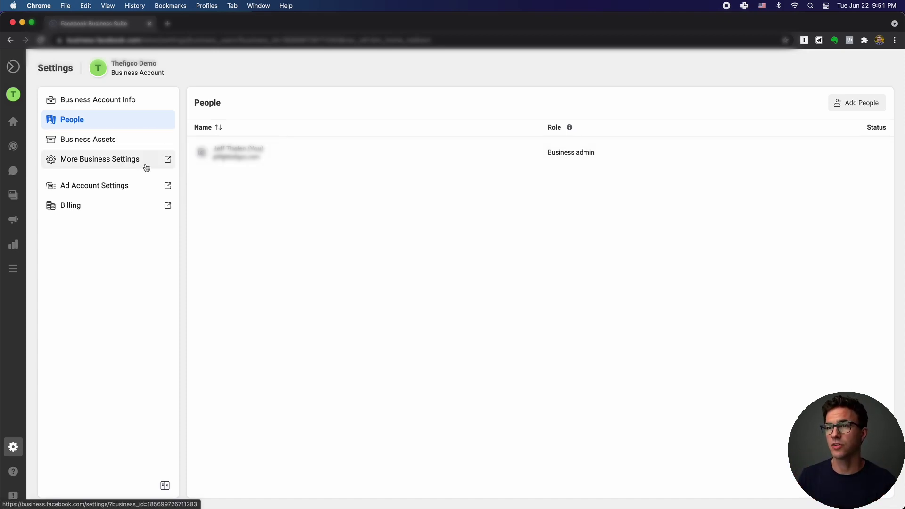
pyautogui.click(852, 108)
pyautogui.click(499, 190)
pyautogui.write('j')
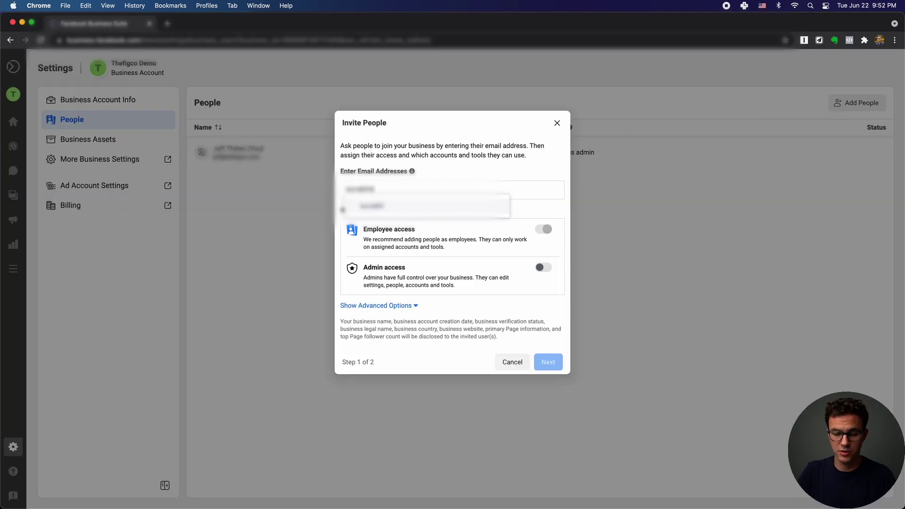
pyautogui.write('.com')
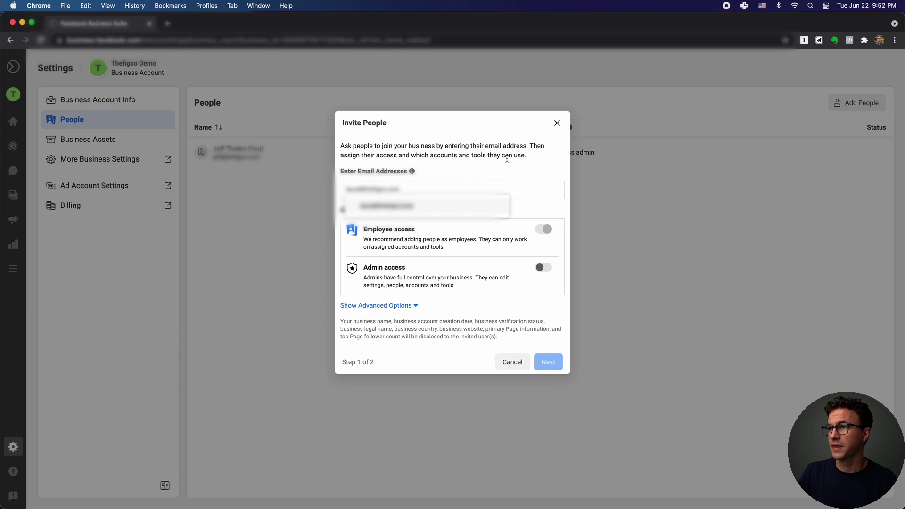
pyautogui.press('Return')
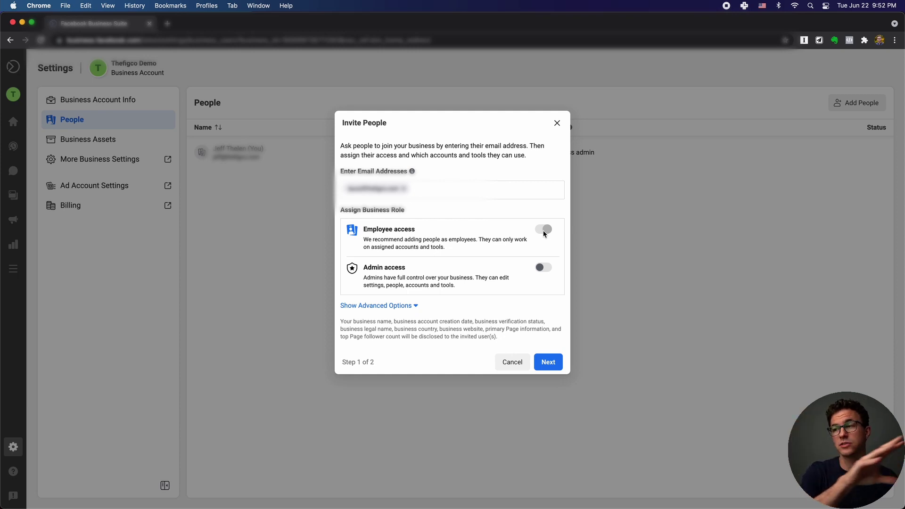
pyautogui.click(543, 268)
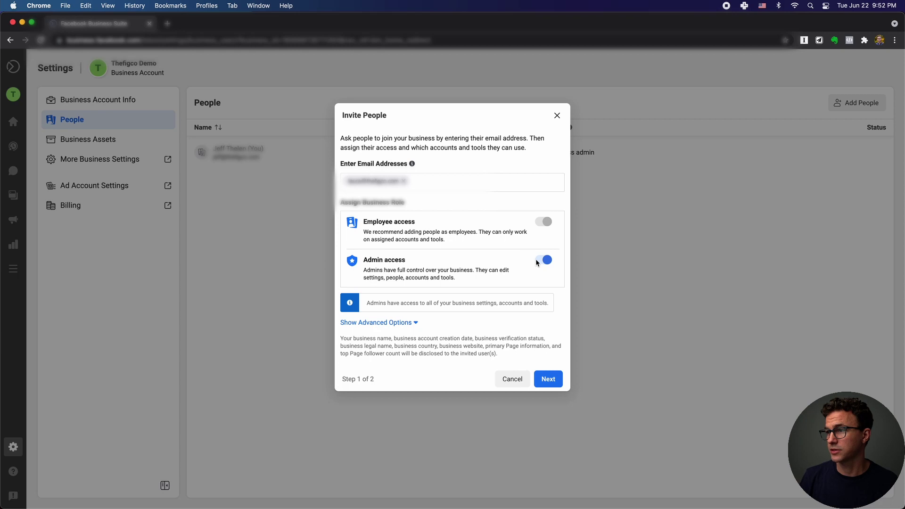
pyautogui.click(548, 380)
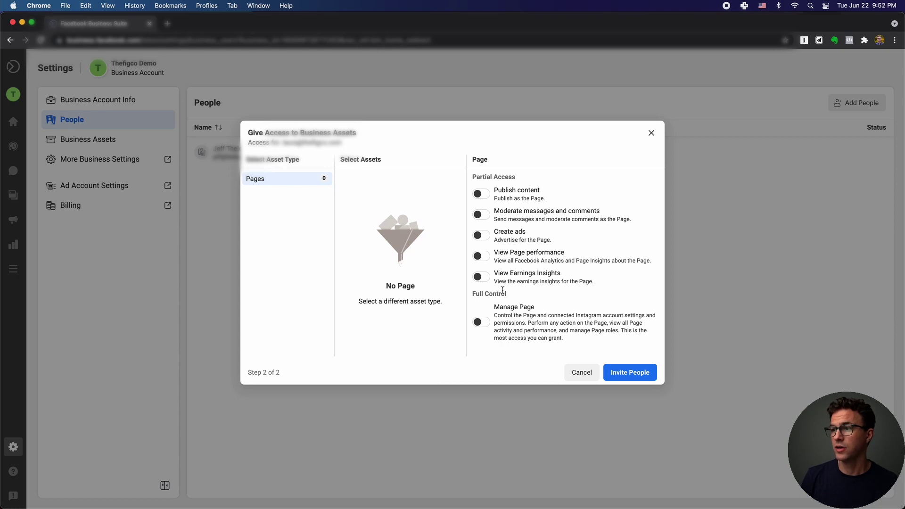
pyautogui.click(481, 323)
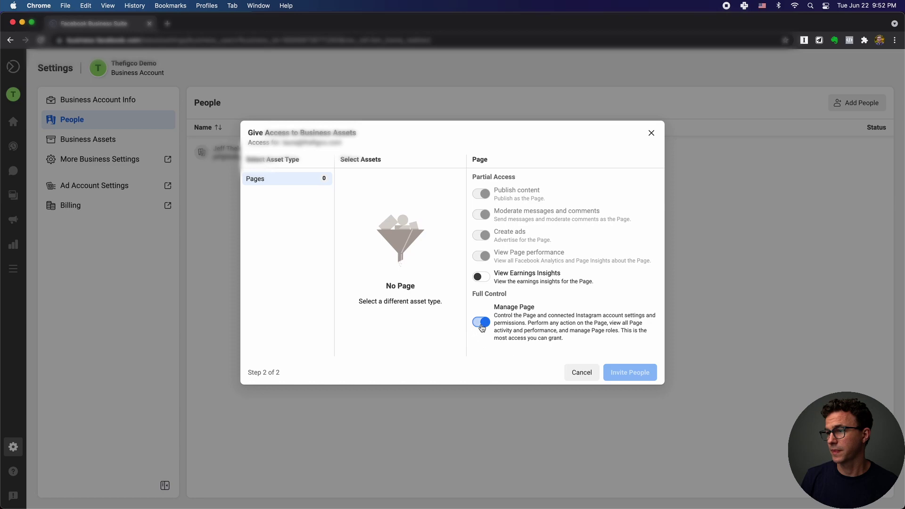
pyautogui.click(617, 372)
pyautogui.click(85, 139)
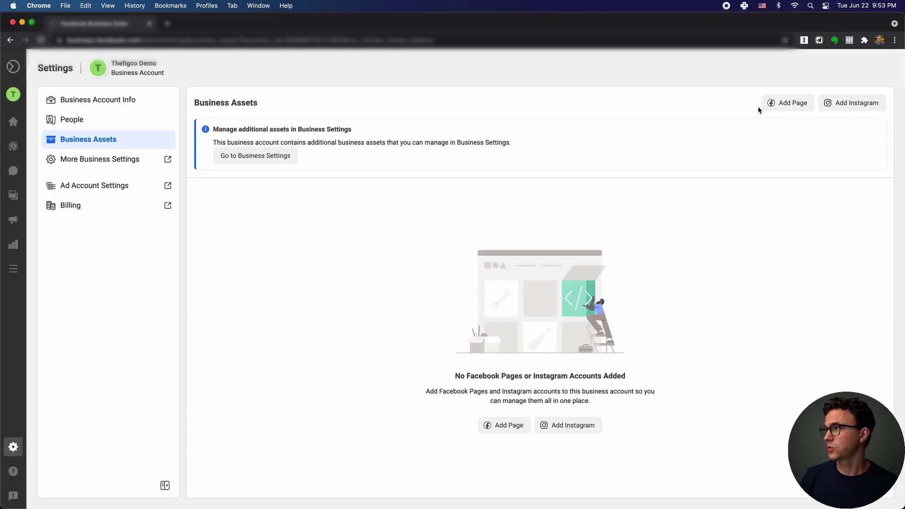
# Preview the Add Page dialog (searching 'thef') and the Add Instagram dialog, cancelling both
pyautogui.click(773, 103)
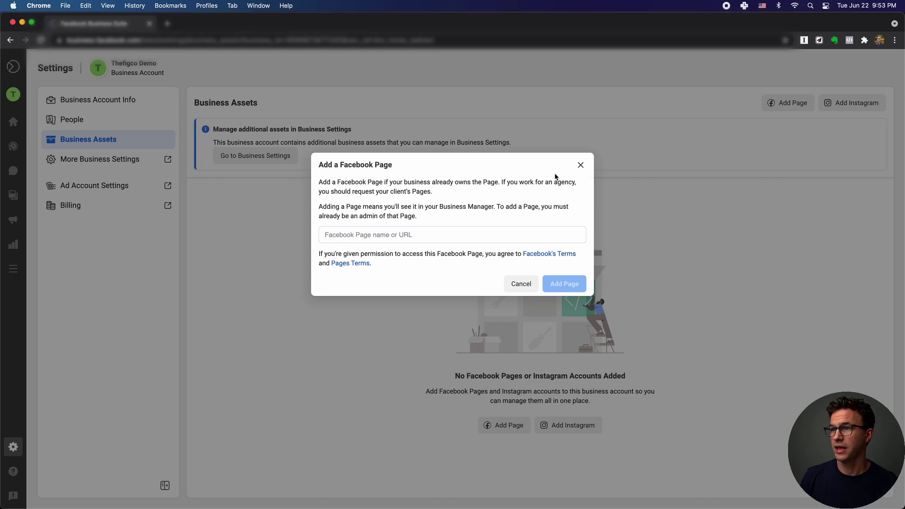
pyautogui.click(395, 235)
pyautogui.write('thefi')
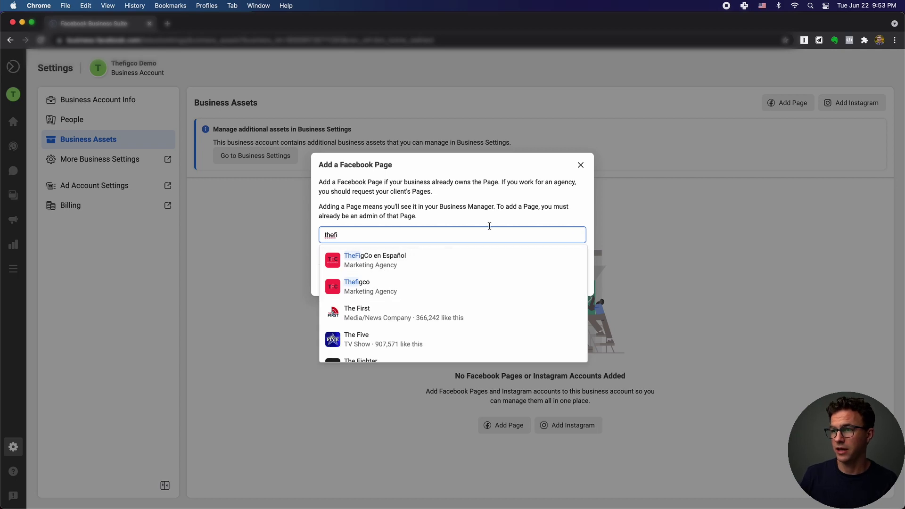
pyautogui.click(580, 166)
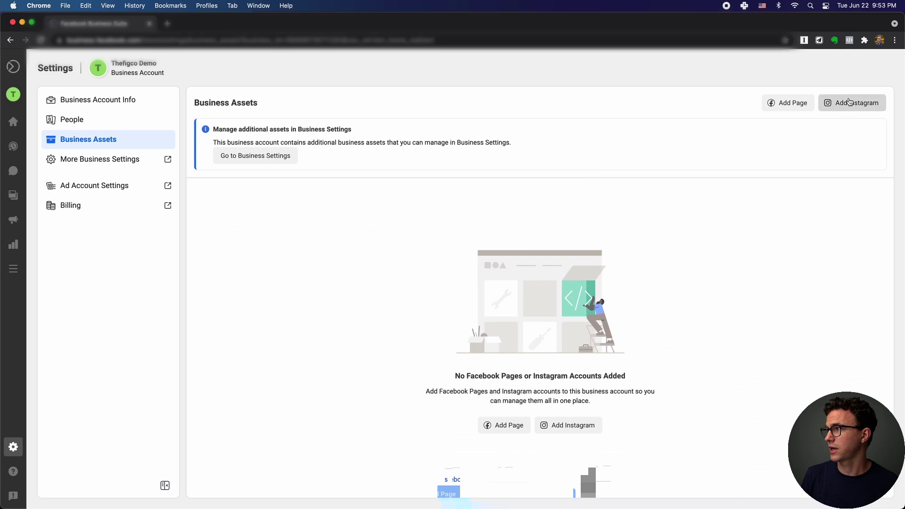
pyautogui.click(844, 103)
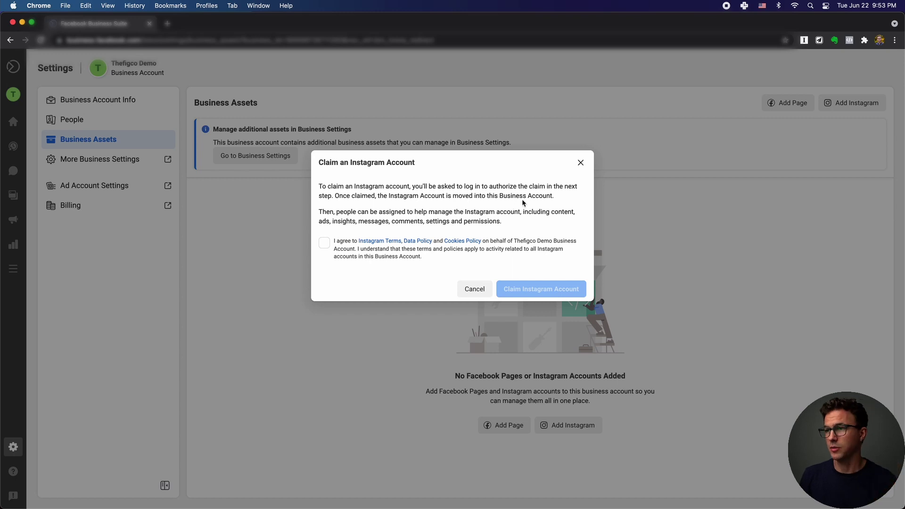
pyautogui.click(580, 163)
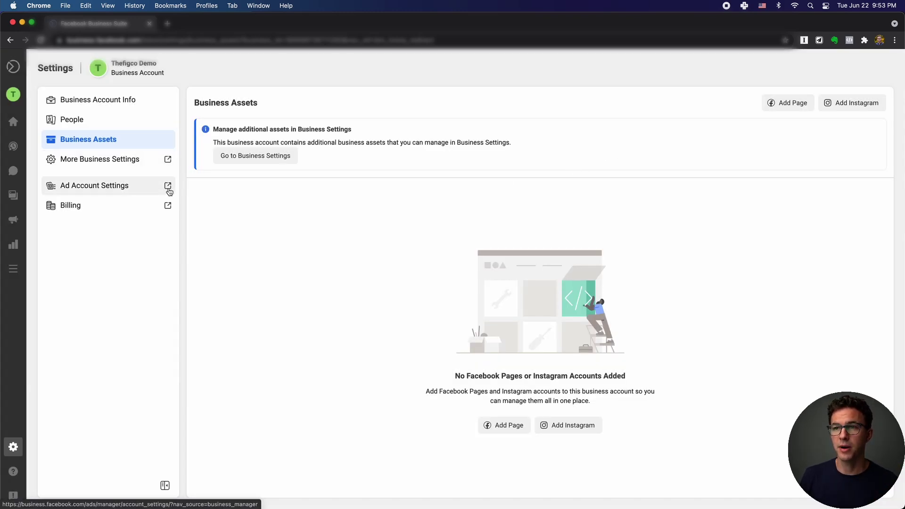
# Open More Business Settings in a new tab, closing a stray blank tab
pyautogui.click(124, 164)
pyautogui.press('super+w')
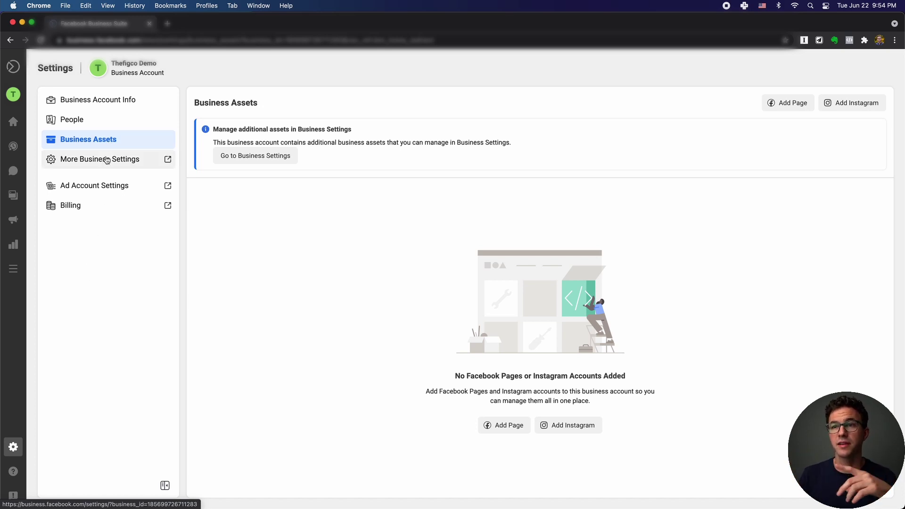
pyautogui.click(107, 160)
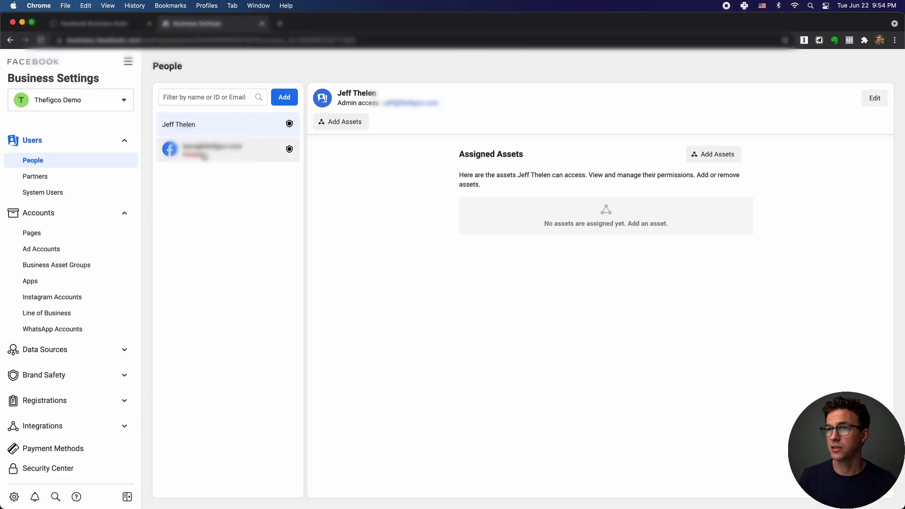
# Preview both Add partner dialogs in Partners without adding anyone, then view the empty Pages list
pyautogui.click(77, 175)
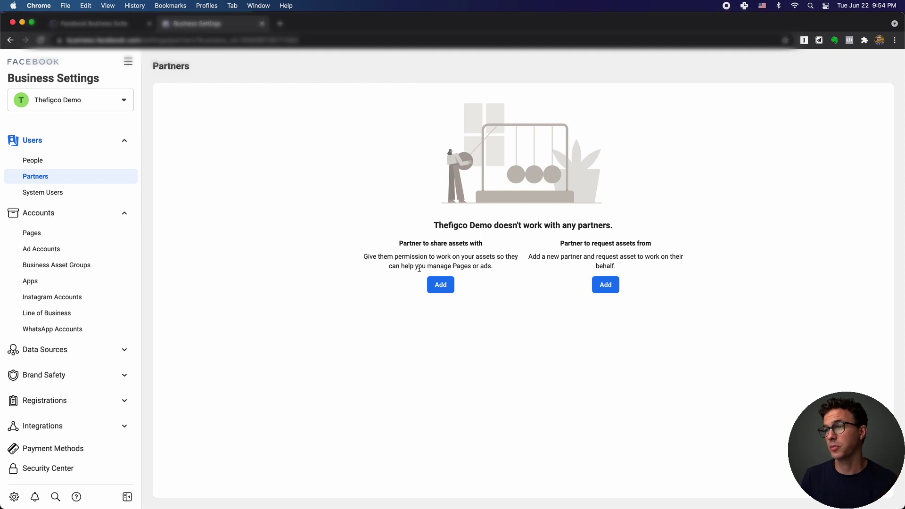
pyautogui.click(437, 285)
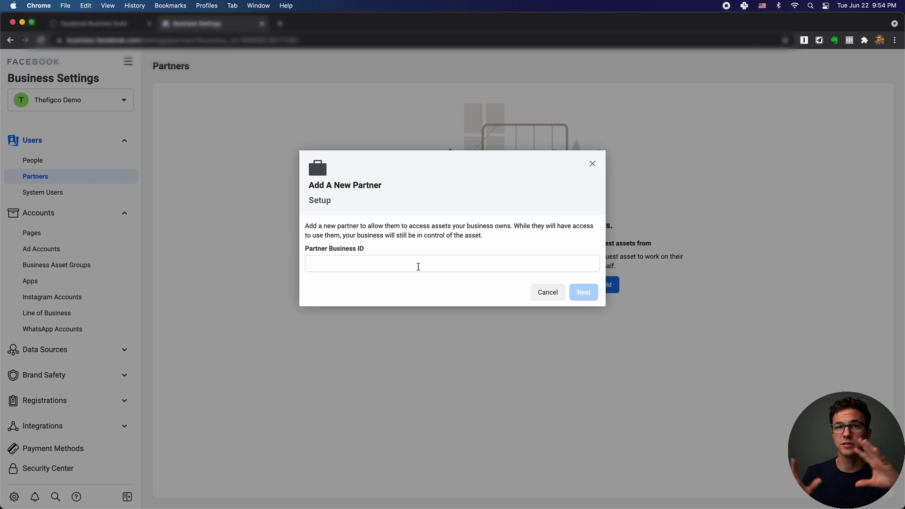
pyautogui.click(592, 163)
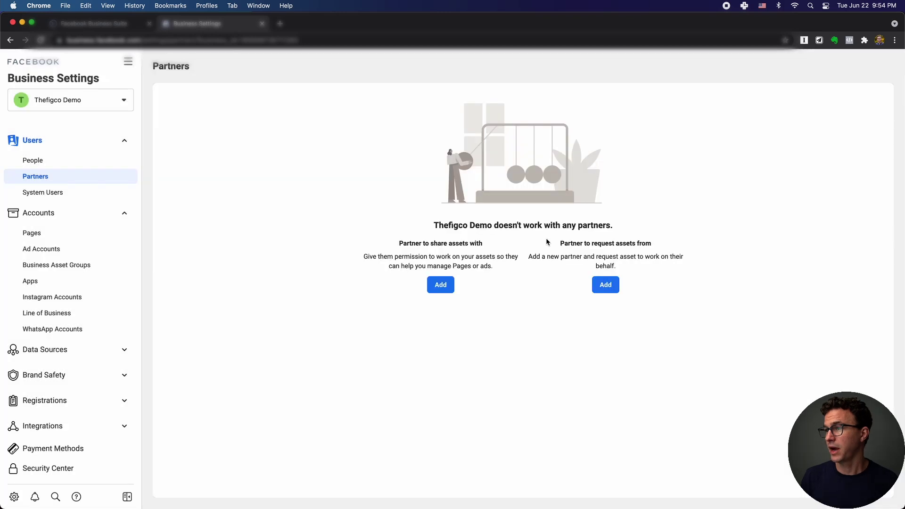
pyautogui.click(607, 283)
pyautogui.click(571, 395)
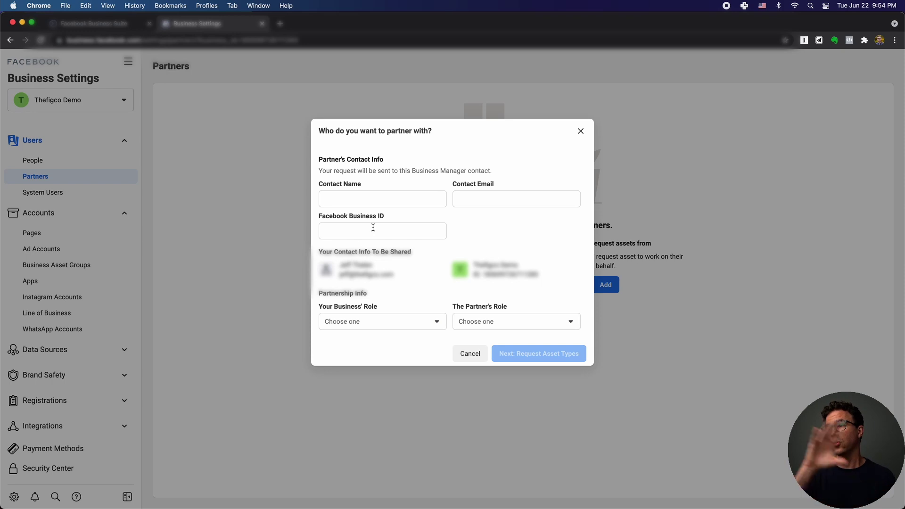
pyautogui.click(580, 131)
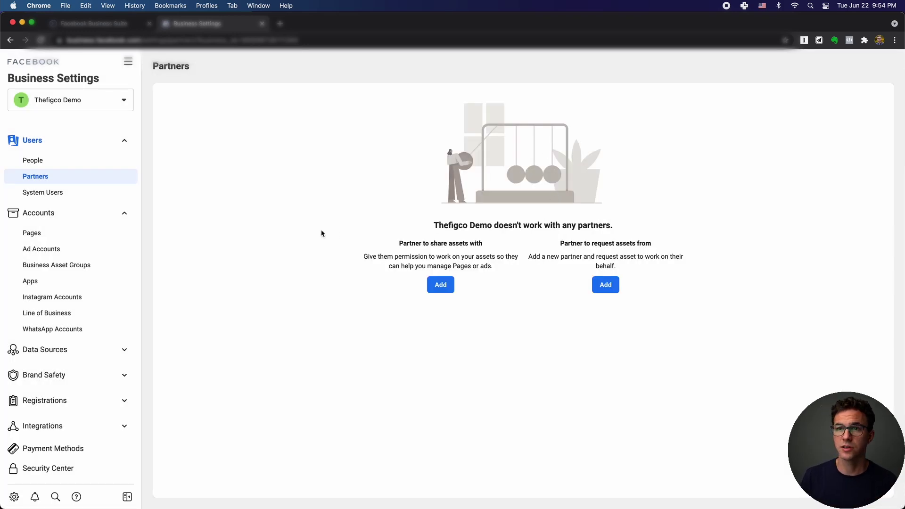
pyautogui.click(55, 234)
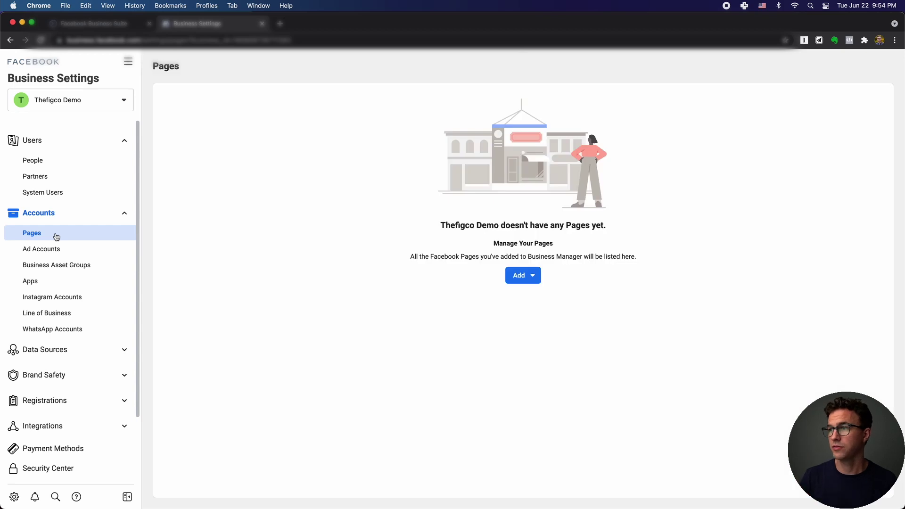
# Preview the Add options for Pages and then for Ad Accounts
pyautogui.click(524, 276)
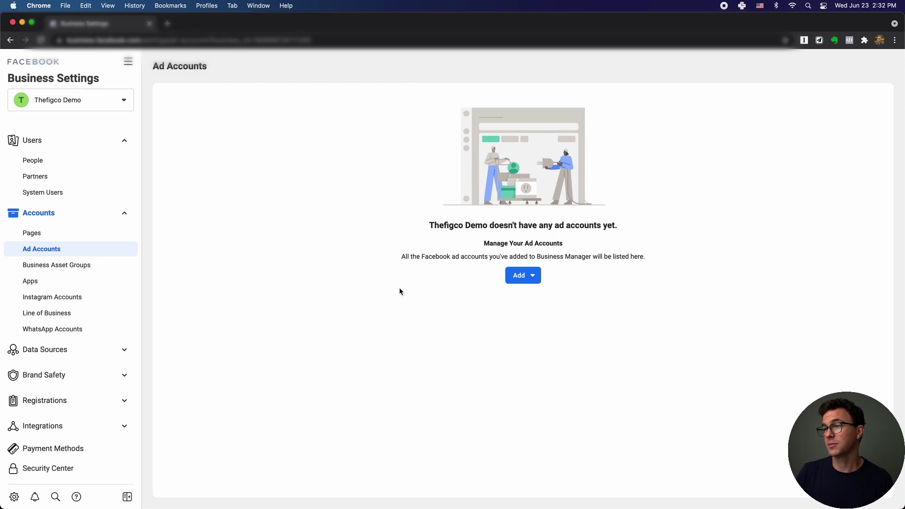
pyautogui.click(518, 278)
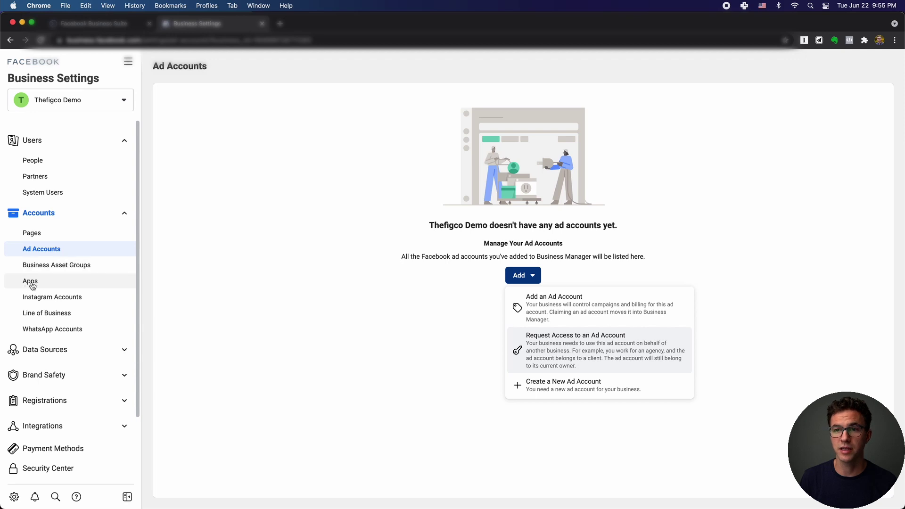
# Preview the Add options in the Apps section and dismiss them
pyautogui.click(31, 283)
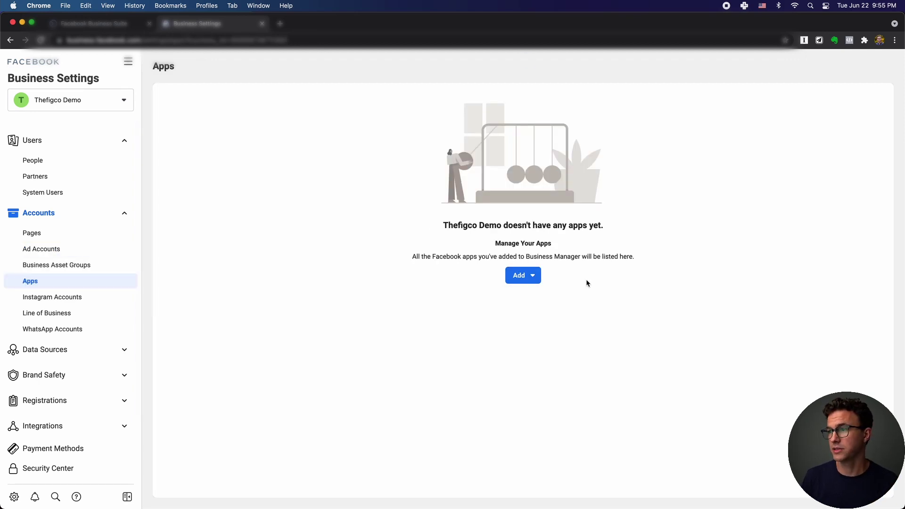
pyautogui.click(538, 278)
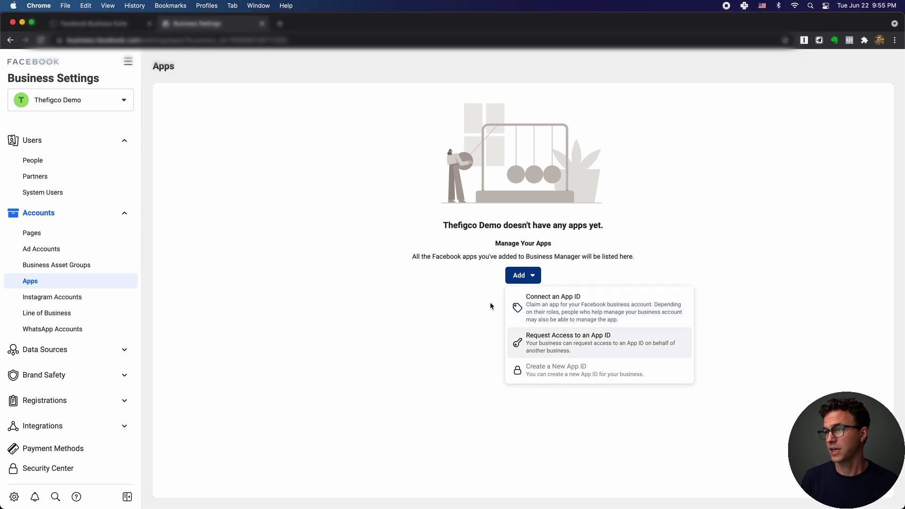
pyautogui.click(404, 295)
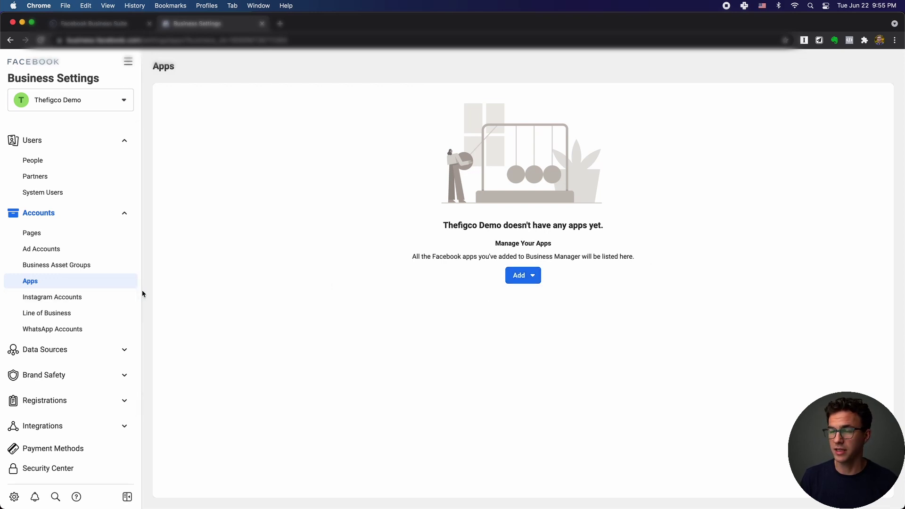
# Visit Instagram Accounts, Line of Business and WhatsApp Accounts, cancel Add WhatsApp Account, and expand Data Sources
pyautogui.click(54, 299)
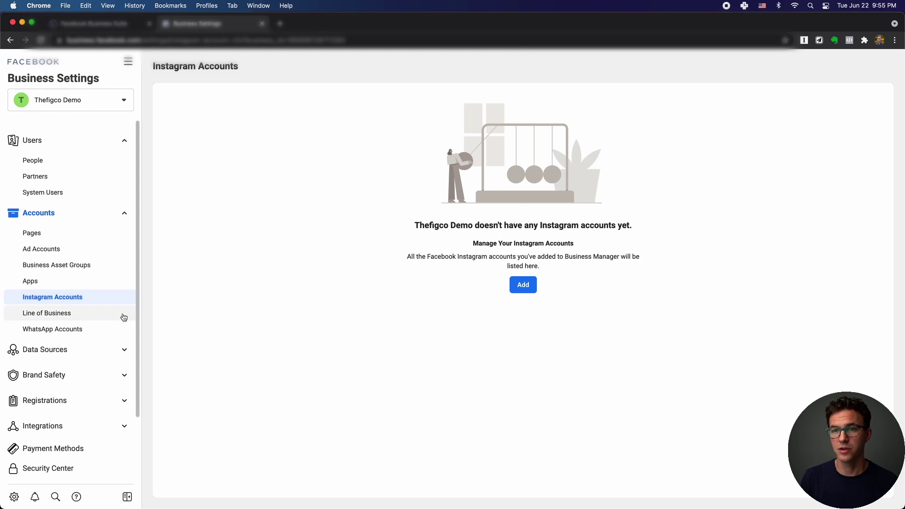
pyautogui.click(74, 314)
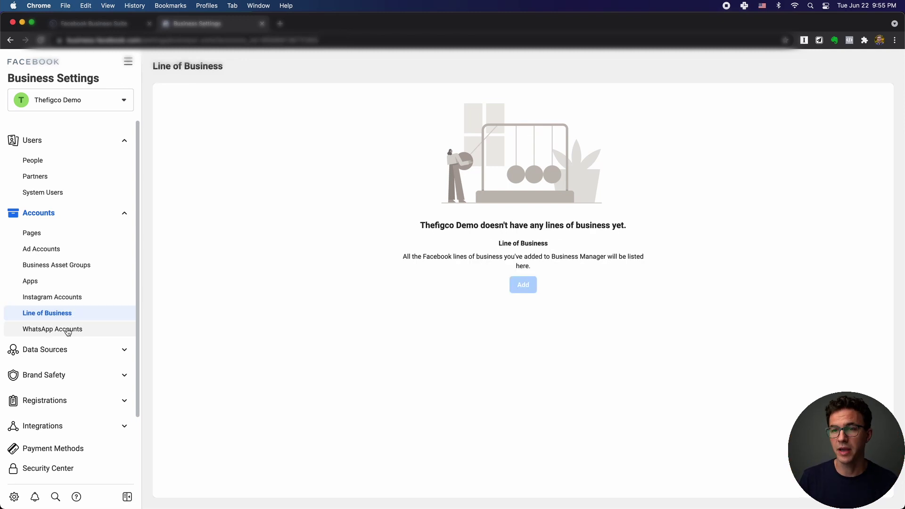
pyautogui.click(69, 331)
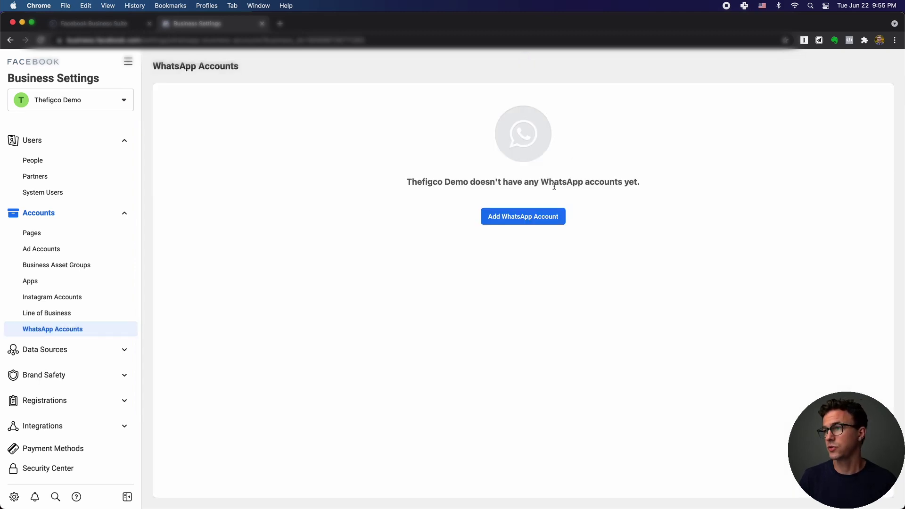
pyautogui.click(527, 213)
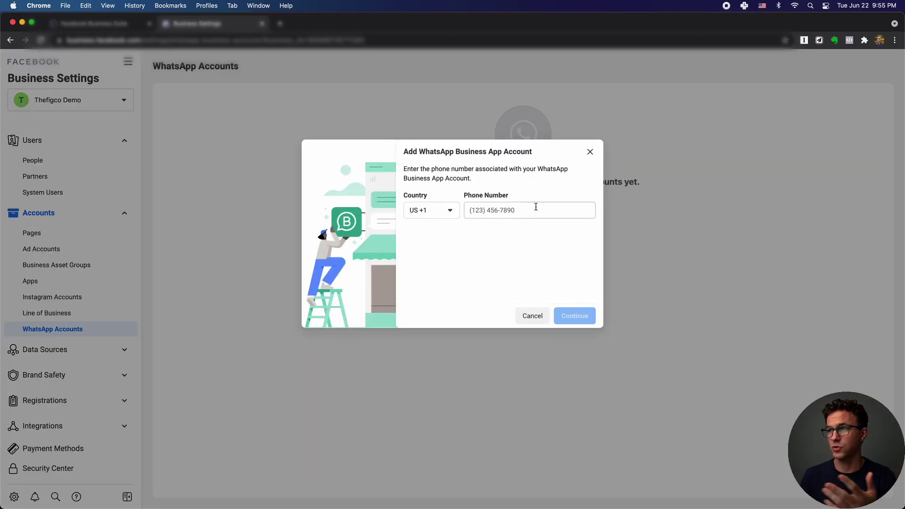
pyautogui.click(591, 152)
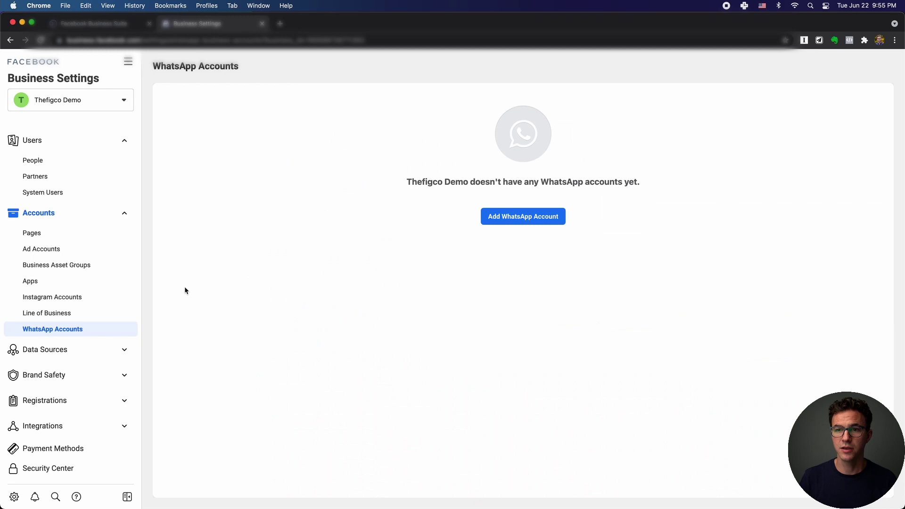
pyautogui.click(124, 351)
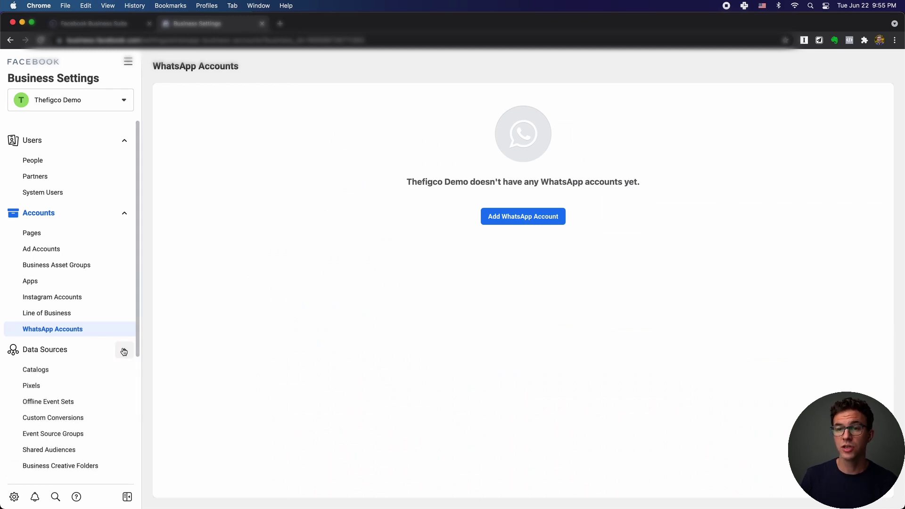
# In Catalogs, start creating a new catalog, review its catalog types, then cancel the setup
pyautogui.click(52, 371)
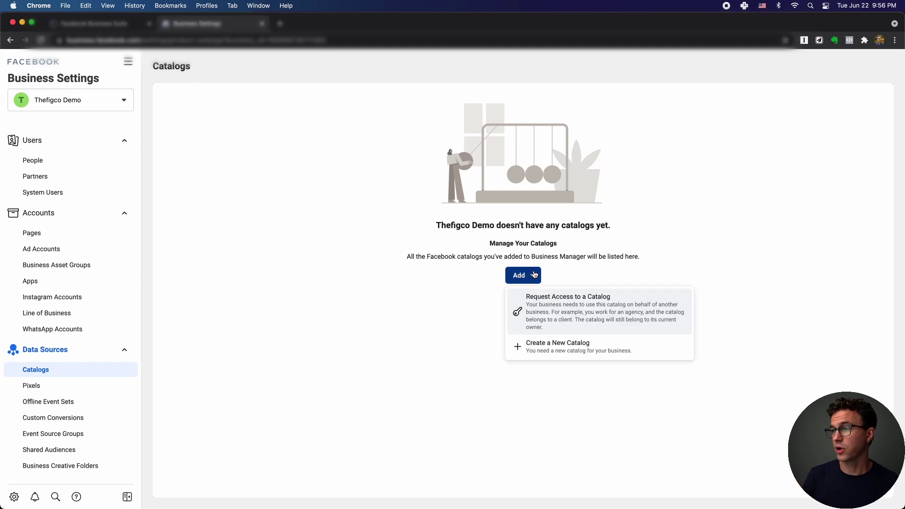
pyautogui.click(542, 345)
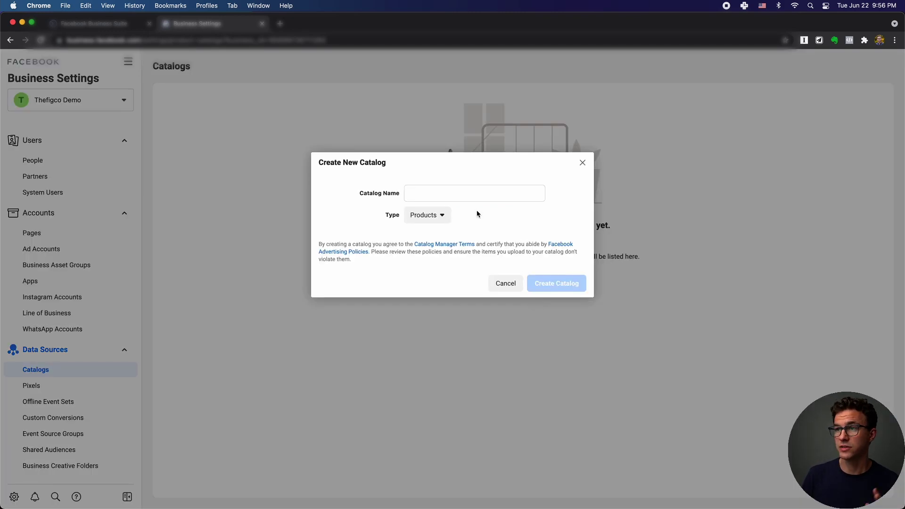
pyautogui.click(439, 217)
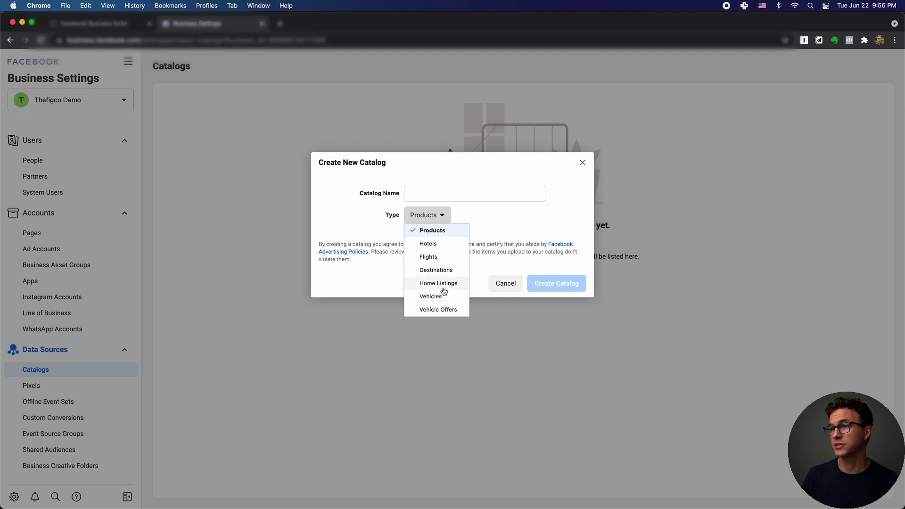
pyautogui.click(499, 285)
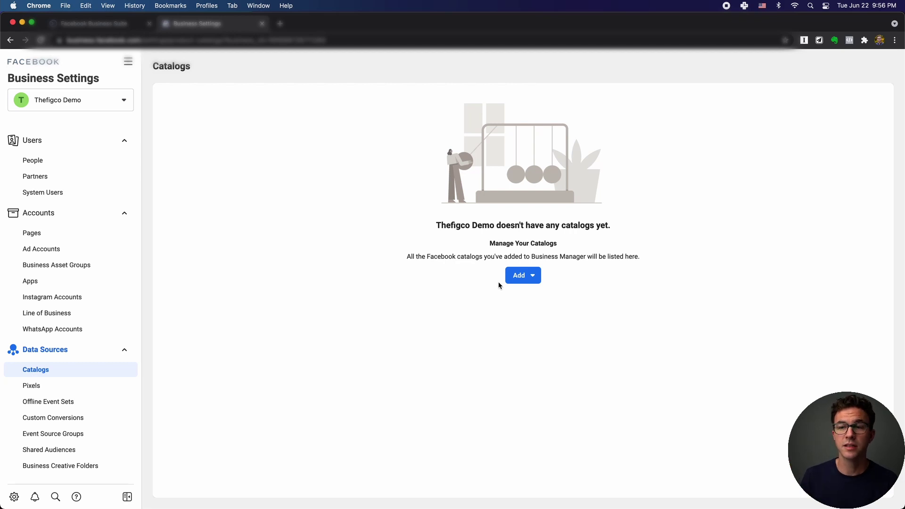
# Open the Pixels section under Data Sources
pyautogui.click(55, 391)
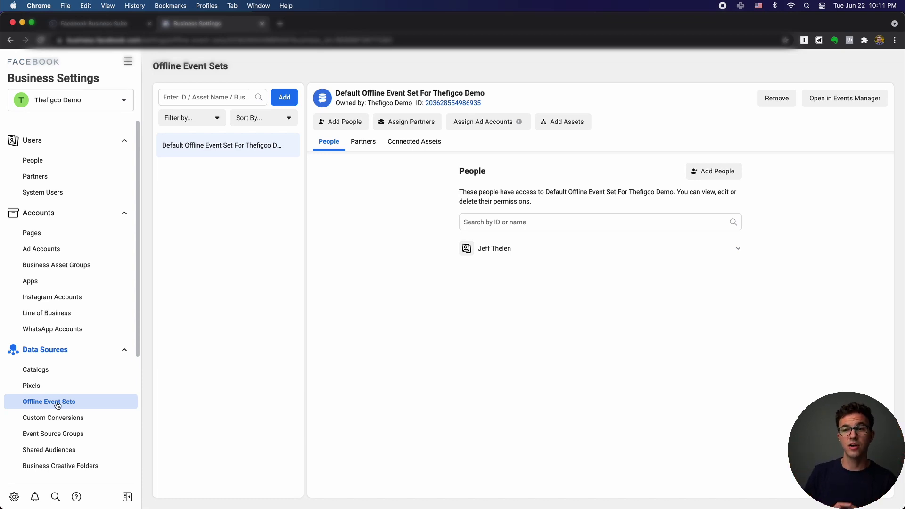
# View Custom Conversions, then expand Brand Safety and go to its Domains page
pyautogui.click(56, 418)
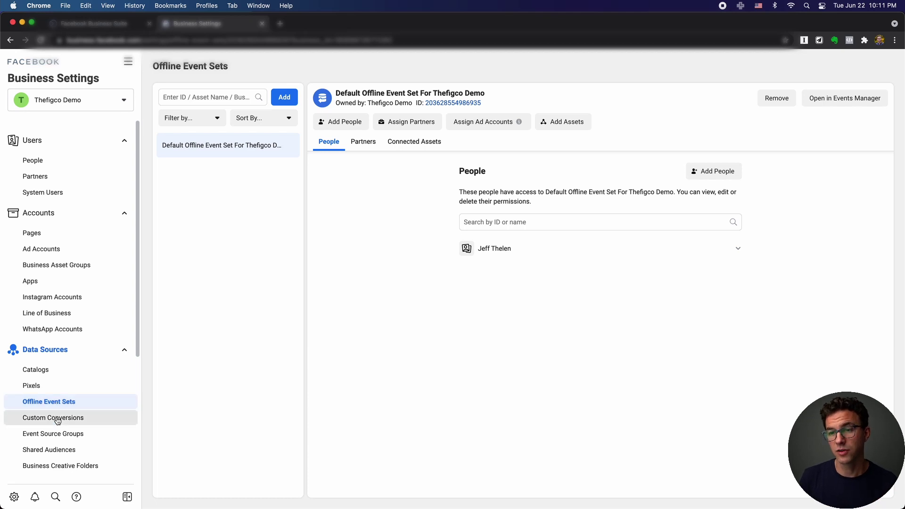
pyautogui.scroll(-4, 54, 460)
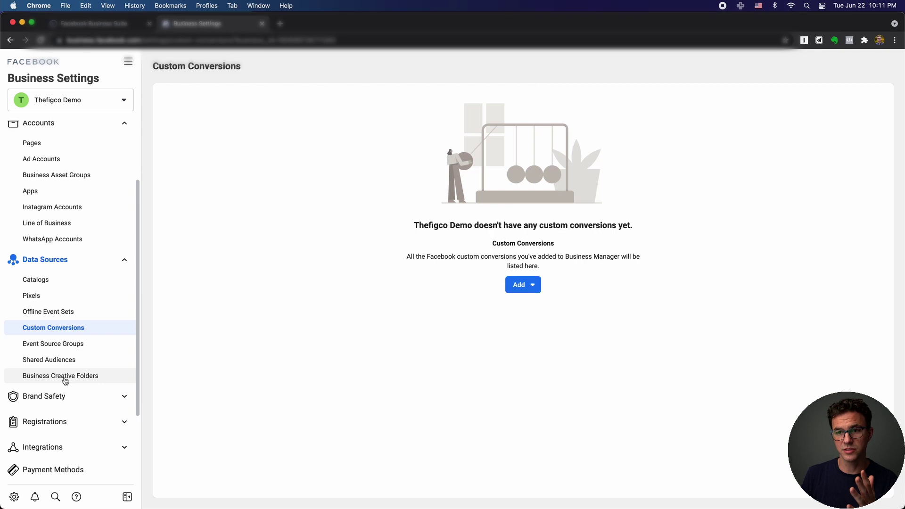
pyautogui.click(56, 396)
pyautogui.click(53, 417)
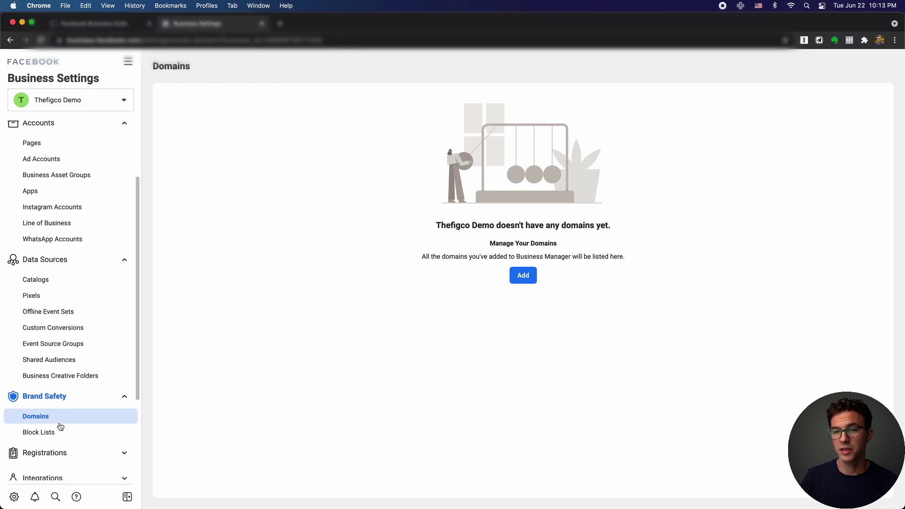
# Expand the Registrations and Integrations sections of the sidebar
pyautogui.scroll(-2, 66, 417)
pyautogui.click(73, 408)
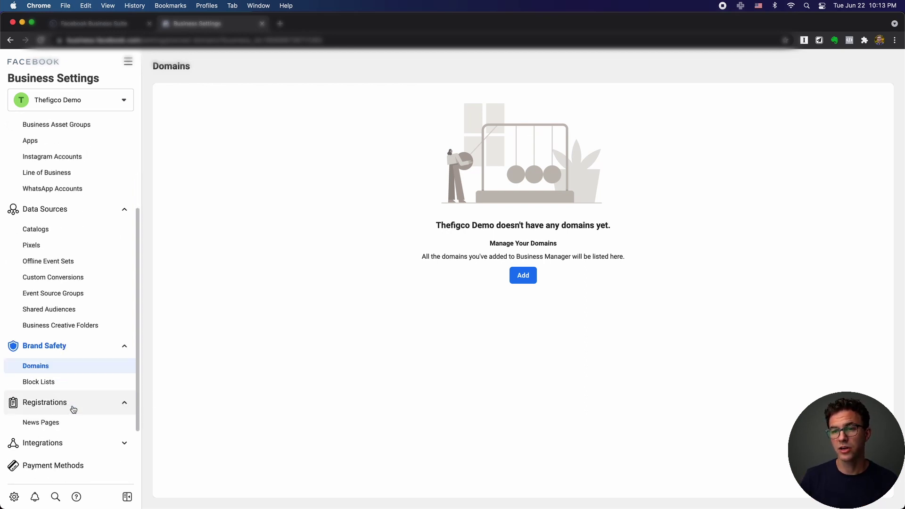
pyautogui.click(76, 446)
# View the Security Center, then move on to the Business Info page
pyautogui.scroll(-3, 81, 426)
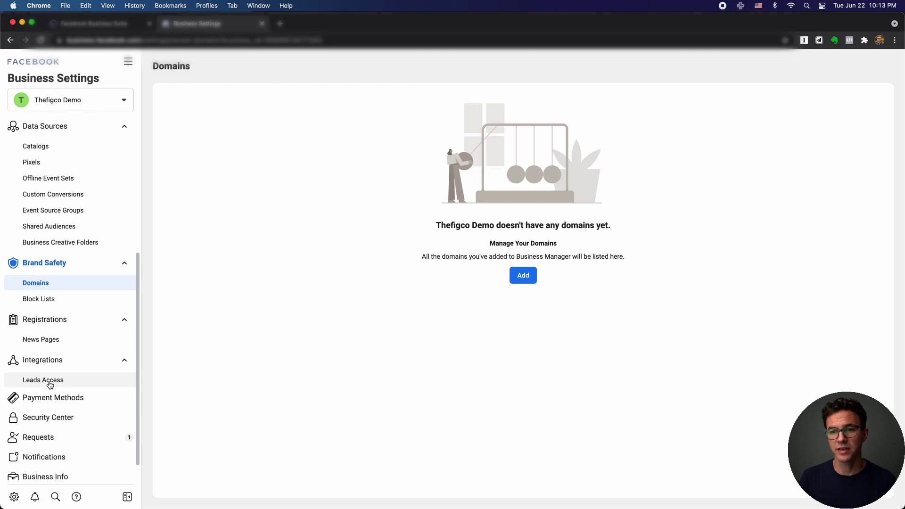
pyautogui.click(54, 417)
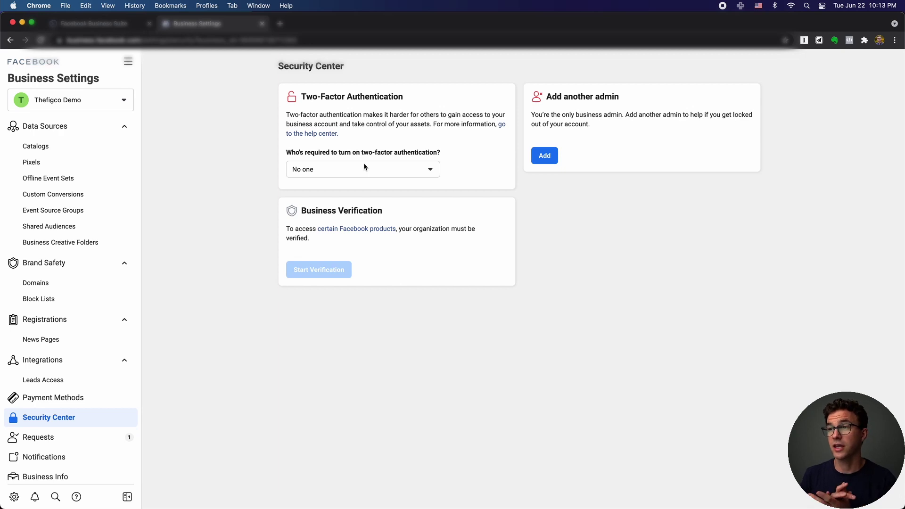
pyautogui.scroll(-1, 44, 415)
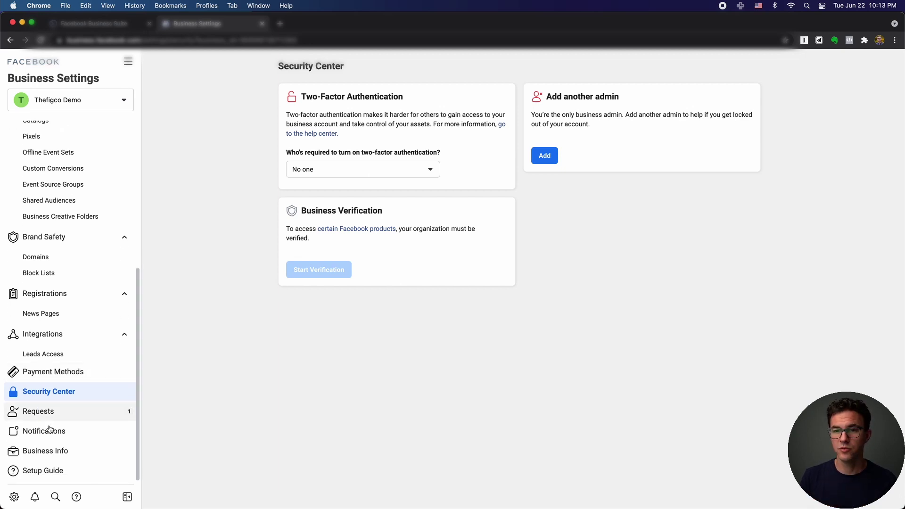
pyautogui.click(51, 453)
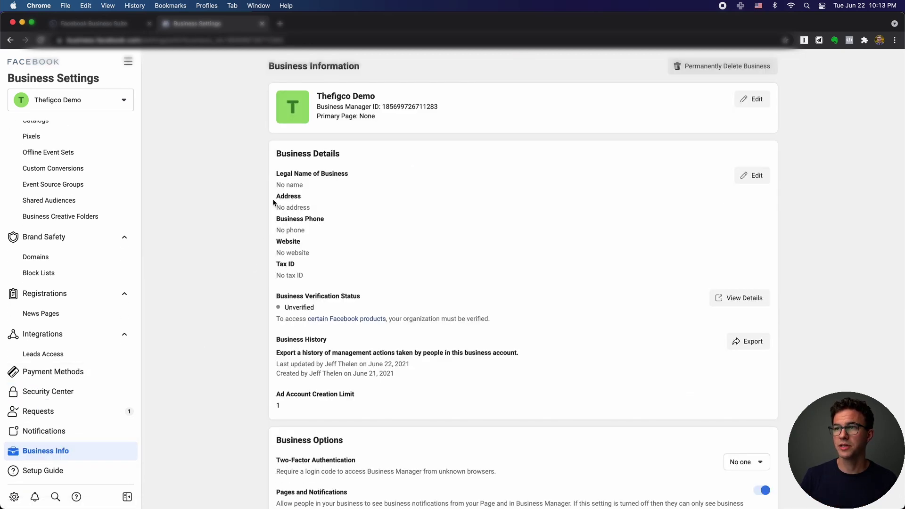